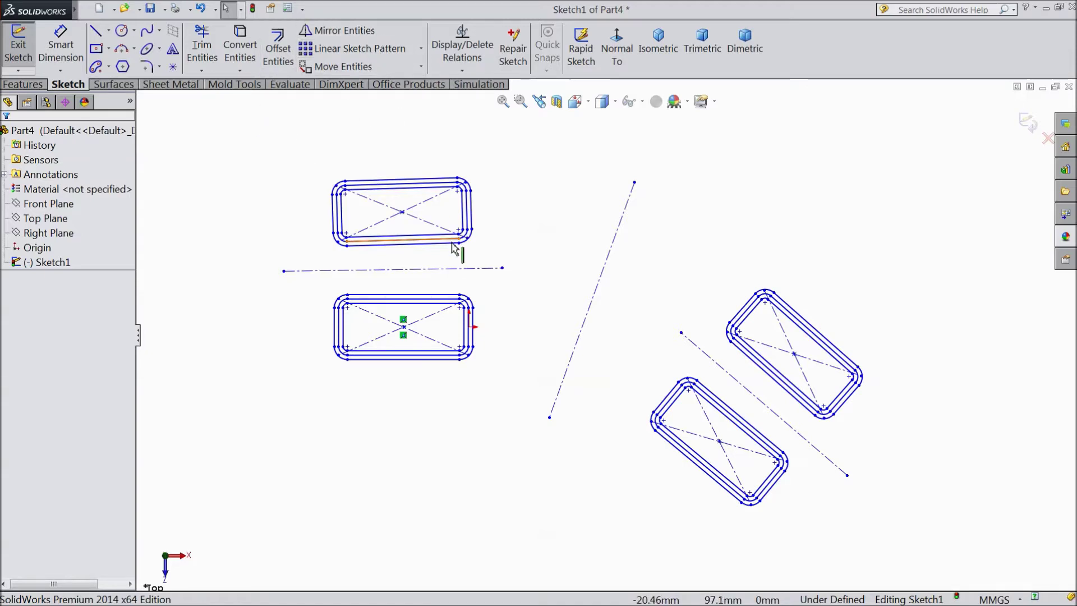
# Step: Start Move Entities and box-select the horizontal and angled module pairs with their centerlines
pyautogui.click(422, 67)
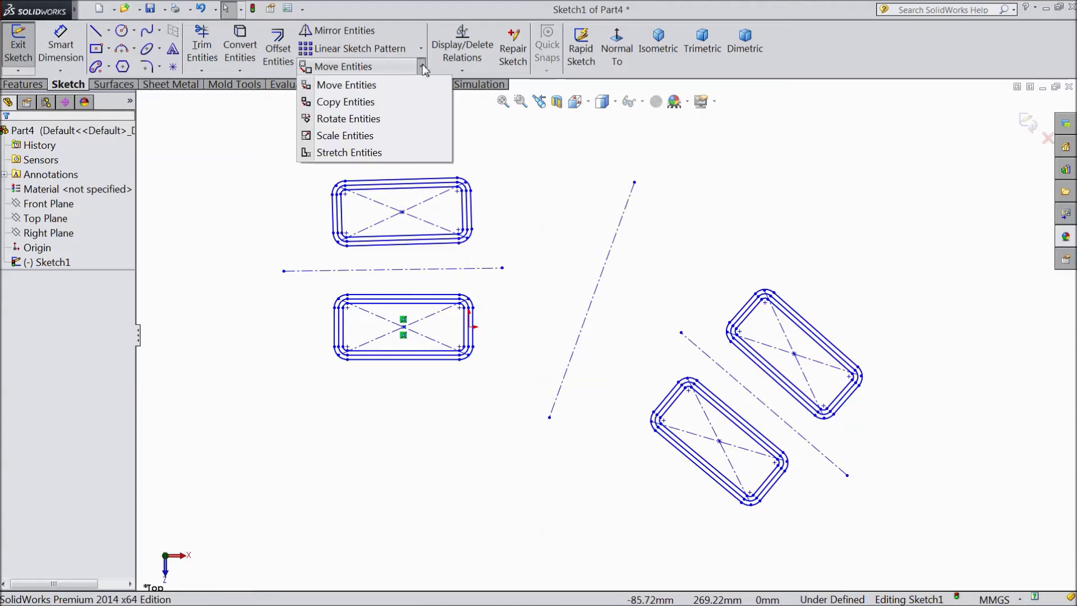
pyautogui.click(362, 90)
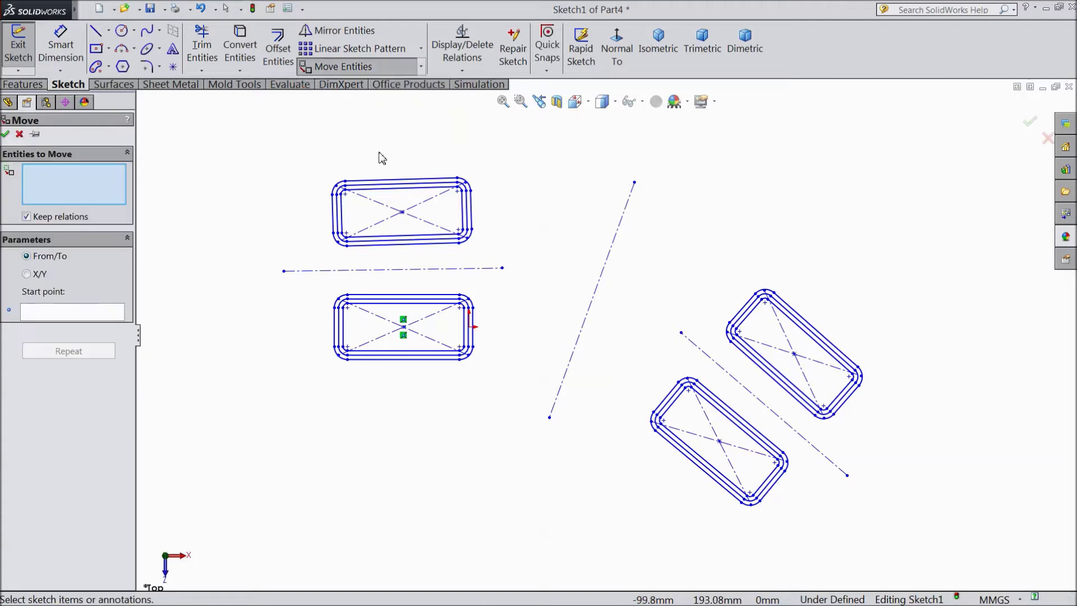
pyautogui.scroll(1, 392, 173)
pyautogui.scroll(2, 640, 303)
pyautogui.scroll(-1, 699, 341)
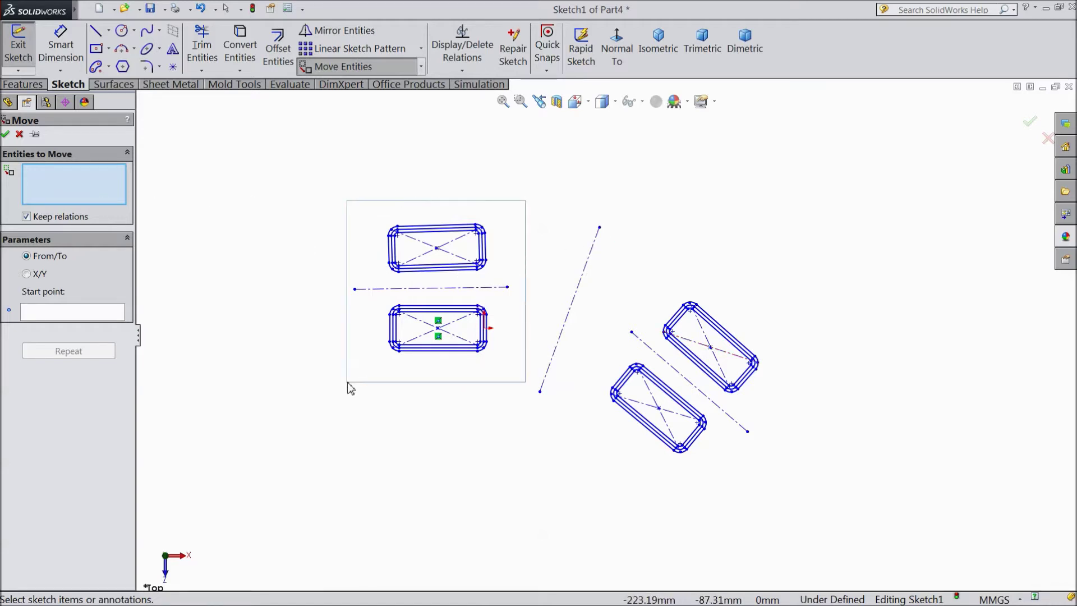
pyautogui.moveTo(525, 201); pyautogui.dragTo(352, 393)
pyautogui.moveTo(812, 319); pyautogui.dragTo(607, 476)
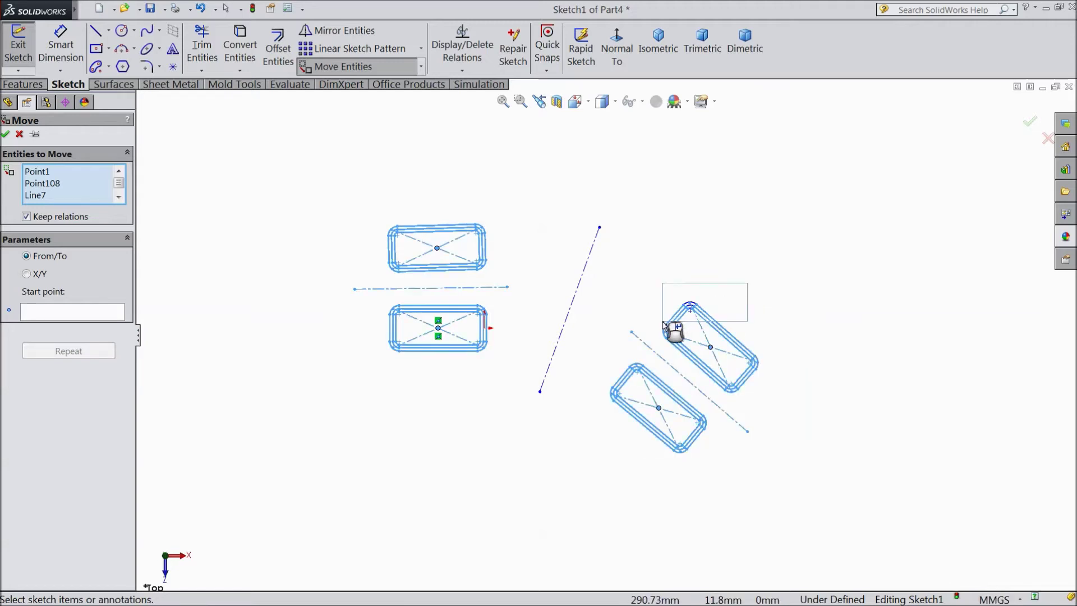
pyautogui.scroll(-2, 560, 357)
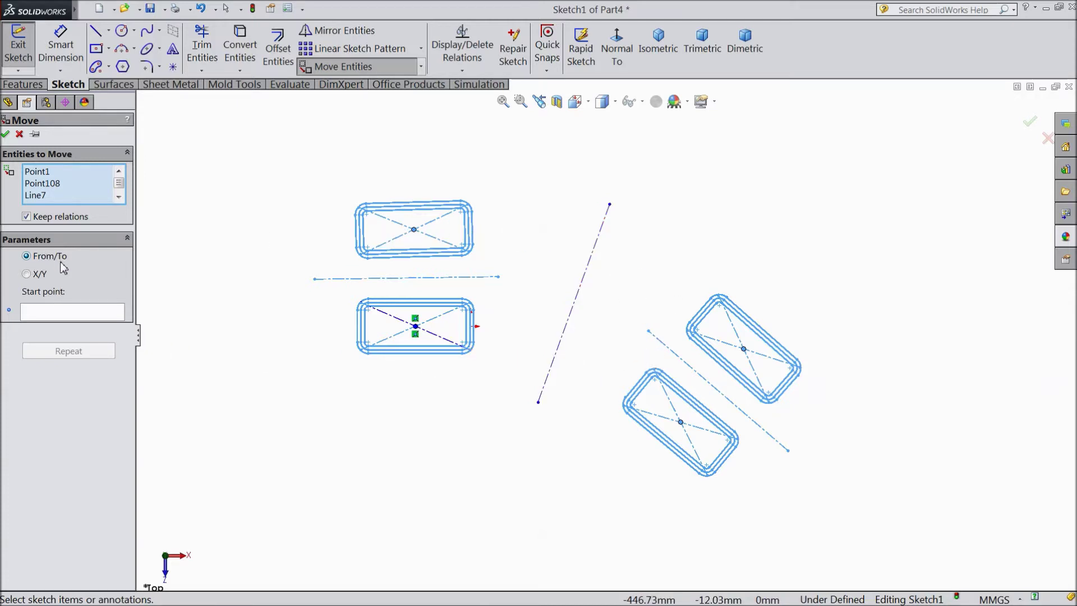
pyautogui.click(48, 317)
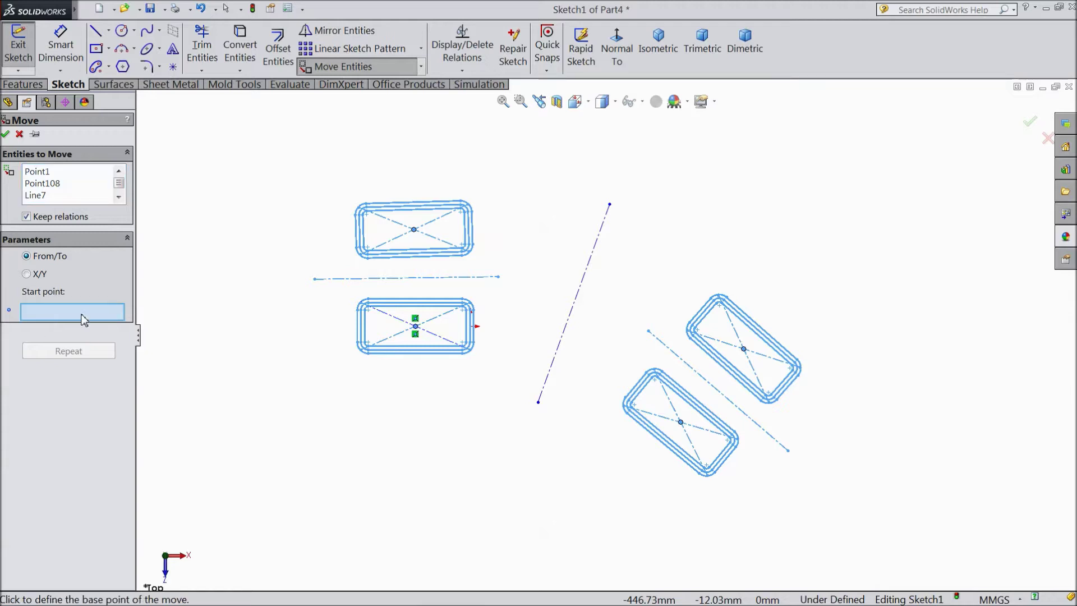
# Step: Move the selected modules from the construction line's lower endpoint to its upper endpoint
pyautogui.click(538, 405)
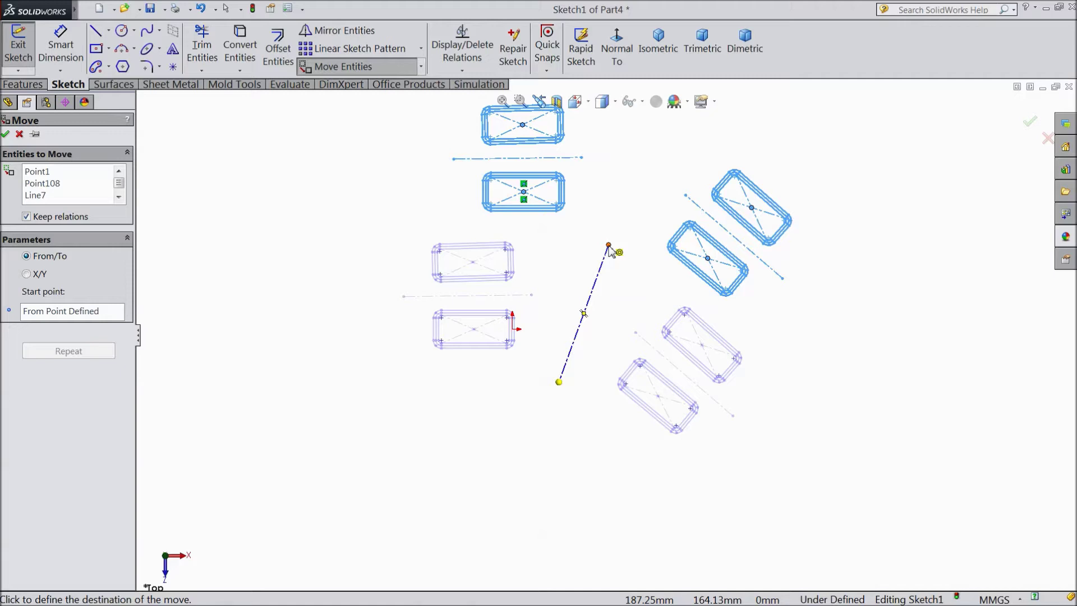
pyautogui.scroll(-2, 609, 247)
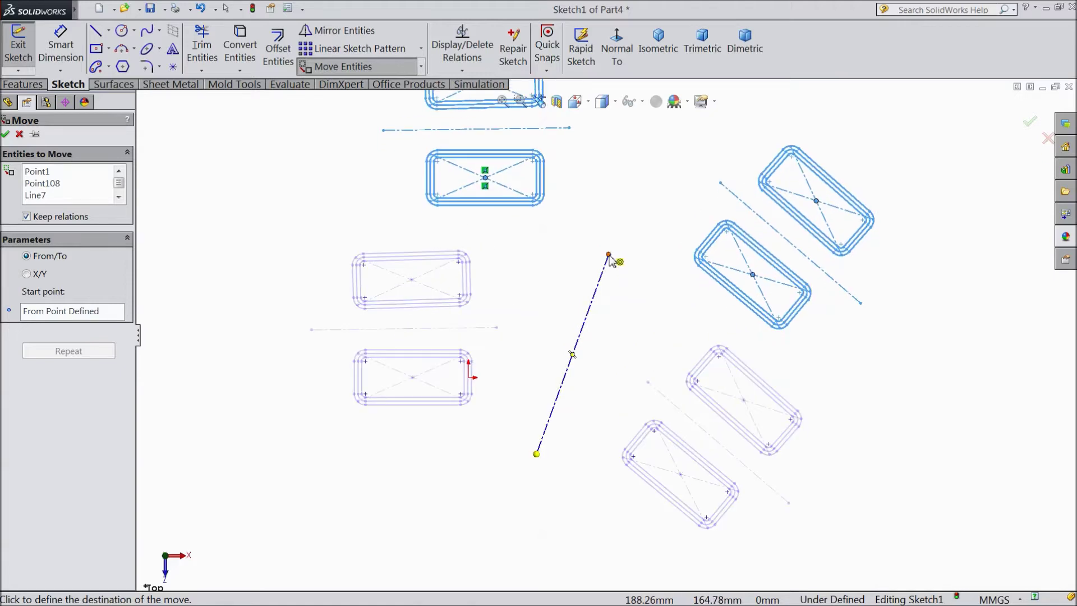
pyautogui.click(608, 256)
pyautogui.scroll(3, 609, 269)
pyautogui.scroll(-1, 665, 244)
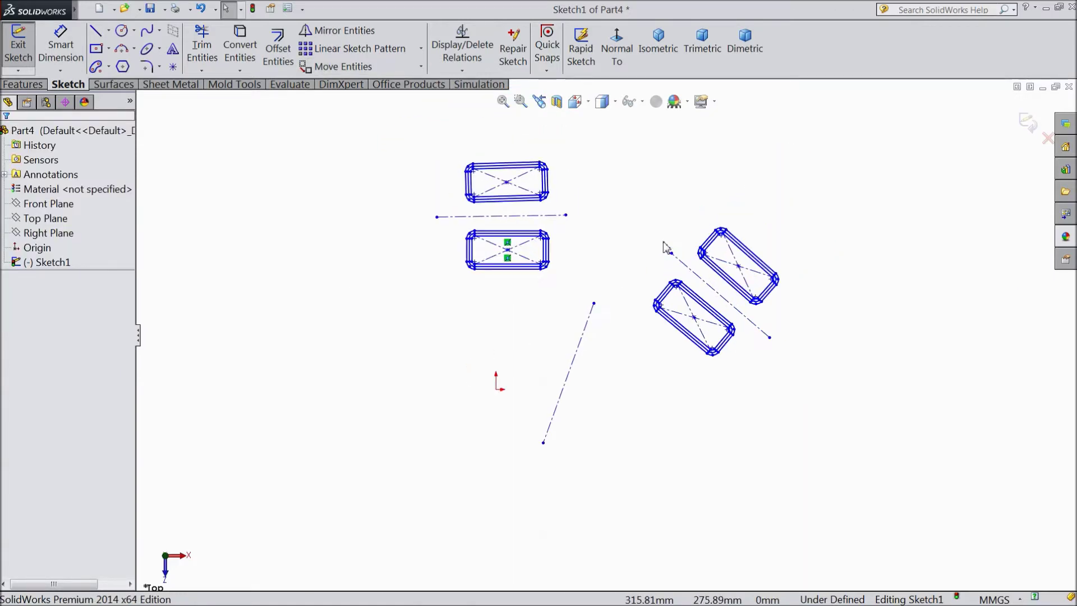
pyautogui.scroll(-2, 653, 255)
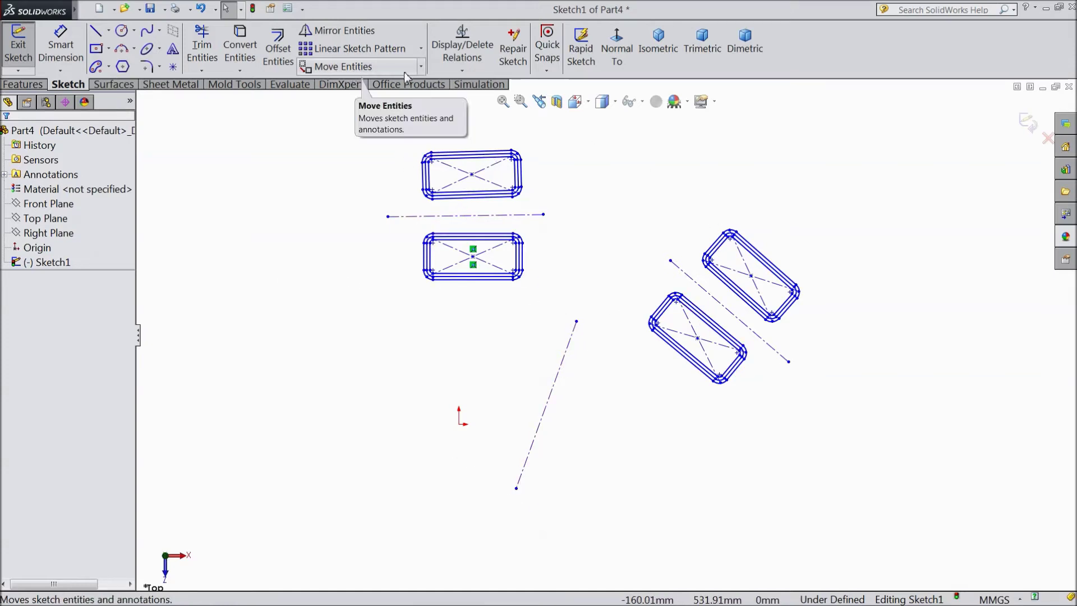
# Step: Start Copy Entities and box-select the horizontal and angled module pairs with their centerlines
pyautogui.click(422, 71)
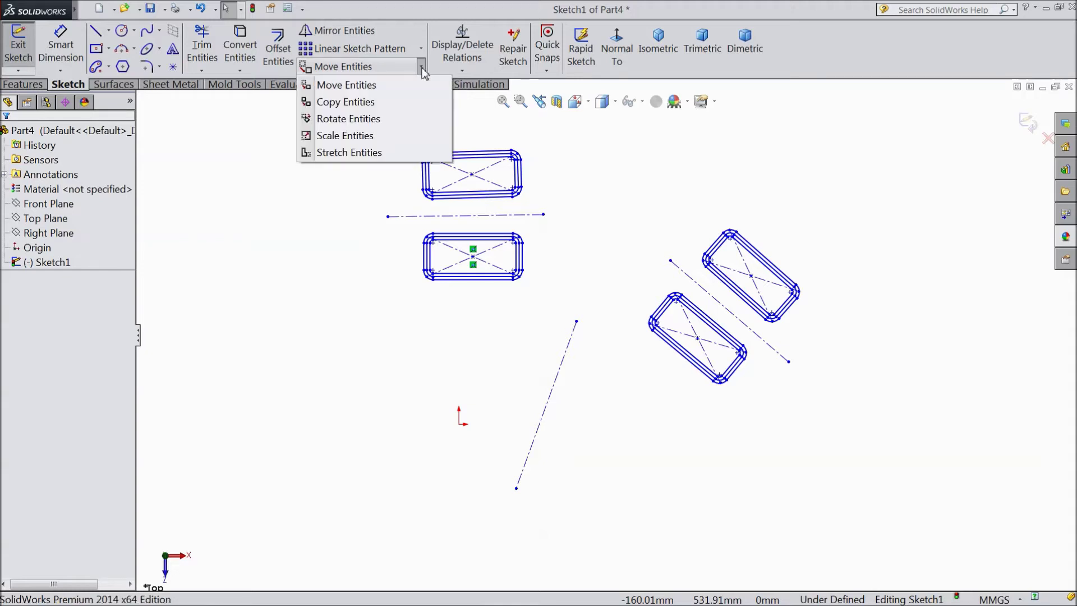
pyautogui.click(346, 102)
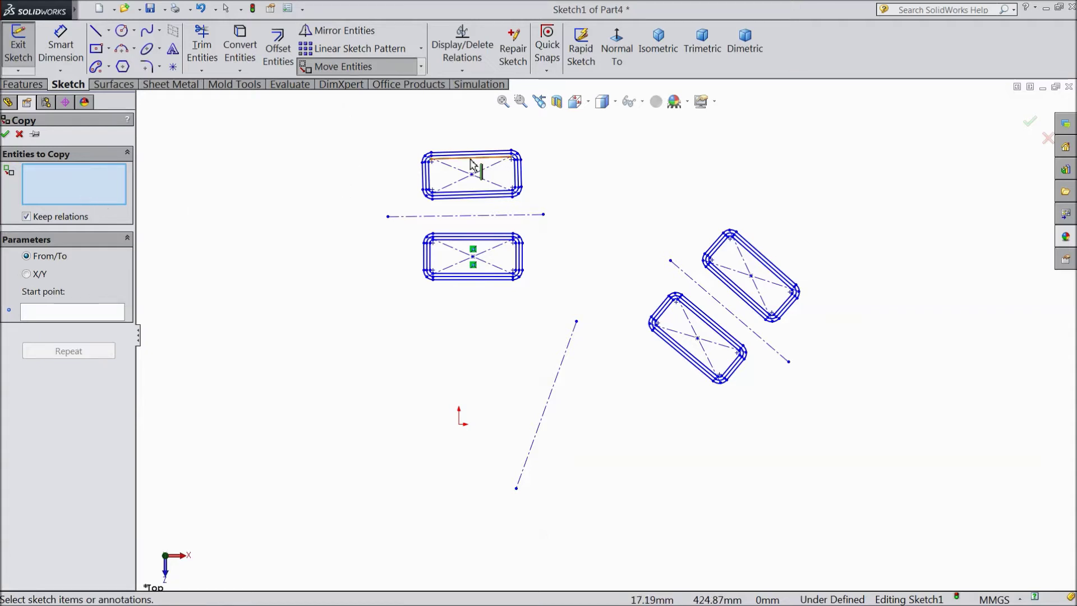
pyautogui.moveTo(570, 137); pyautogui.dragTo(362, 313)
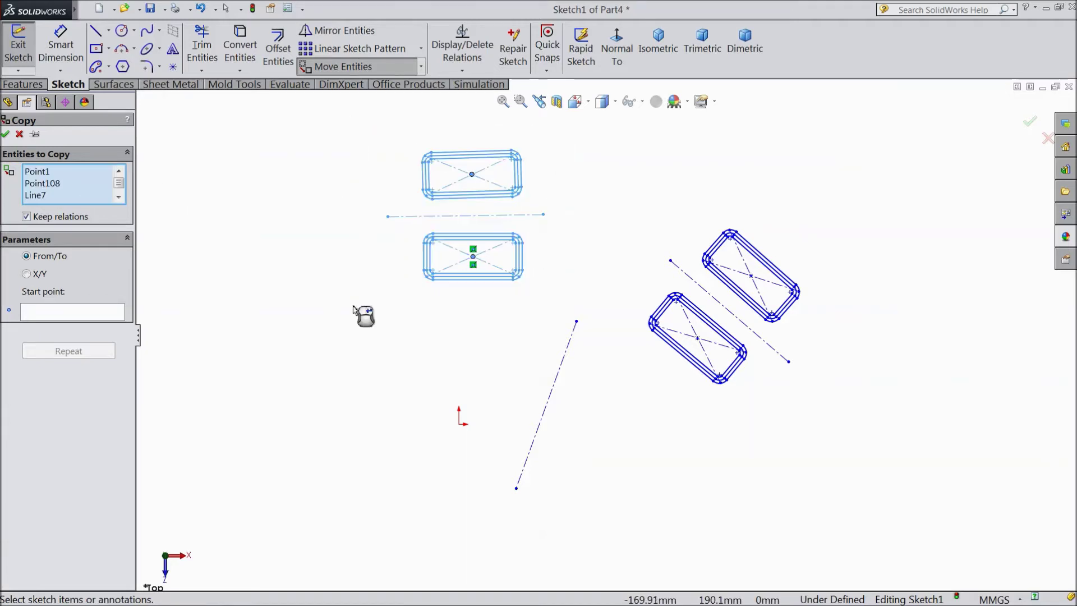
pyautogui.moveTo(873, 227); pyautogui.dragTo(623, 404)
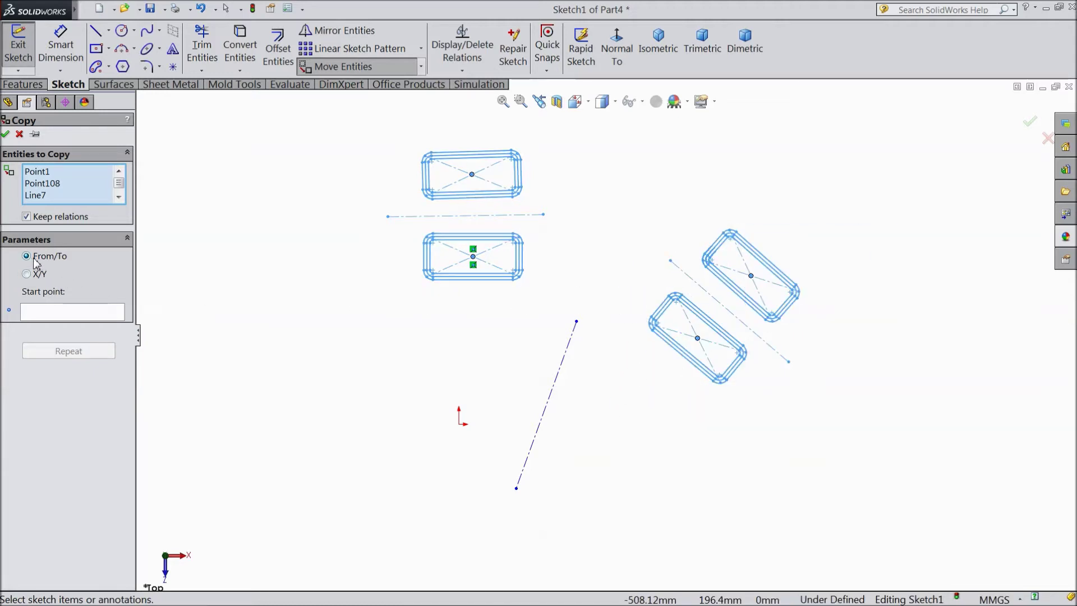
# Step: Copy the modules from the construction line's upper endpoint to its lower endpoint
pyautogui.click(58, 315)
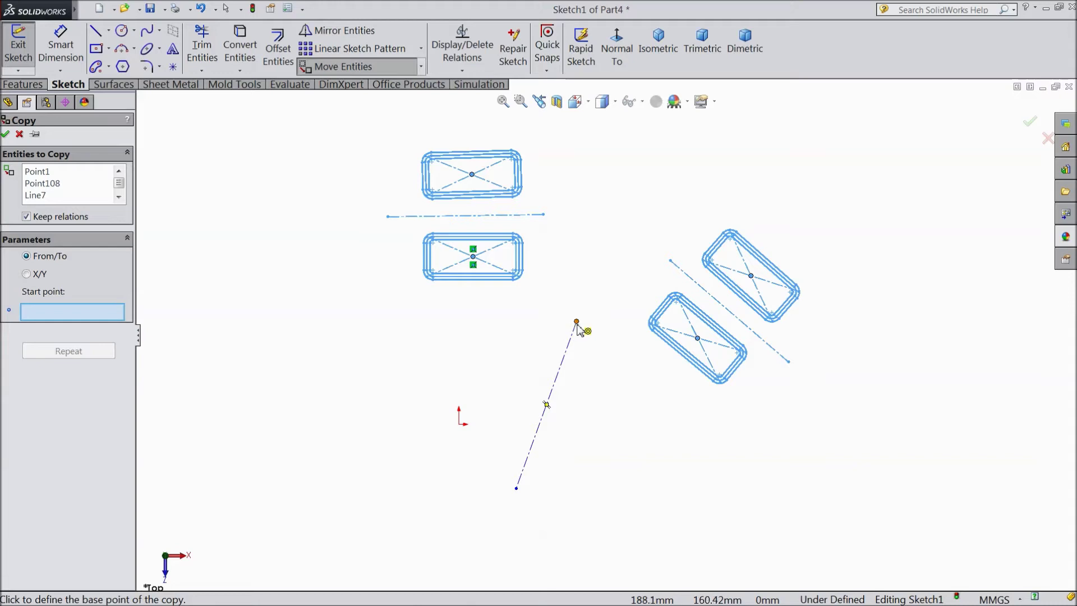
pyautogui.click(576, 322)
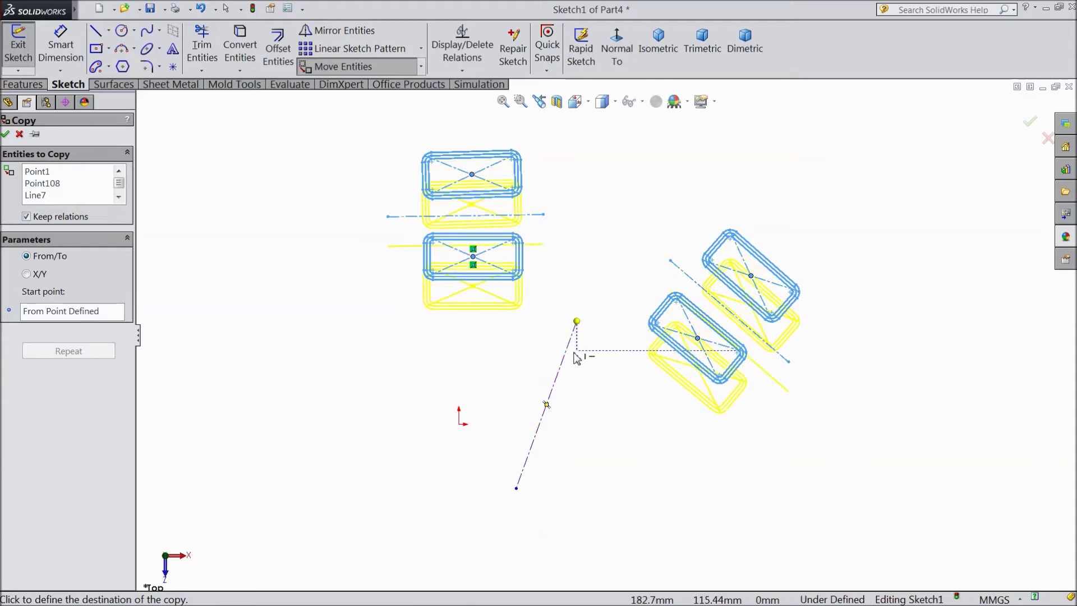
pyautogui.scroll(2, 607, 335)
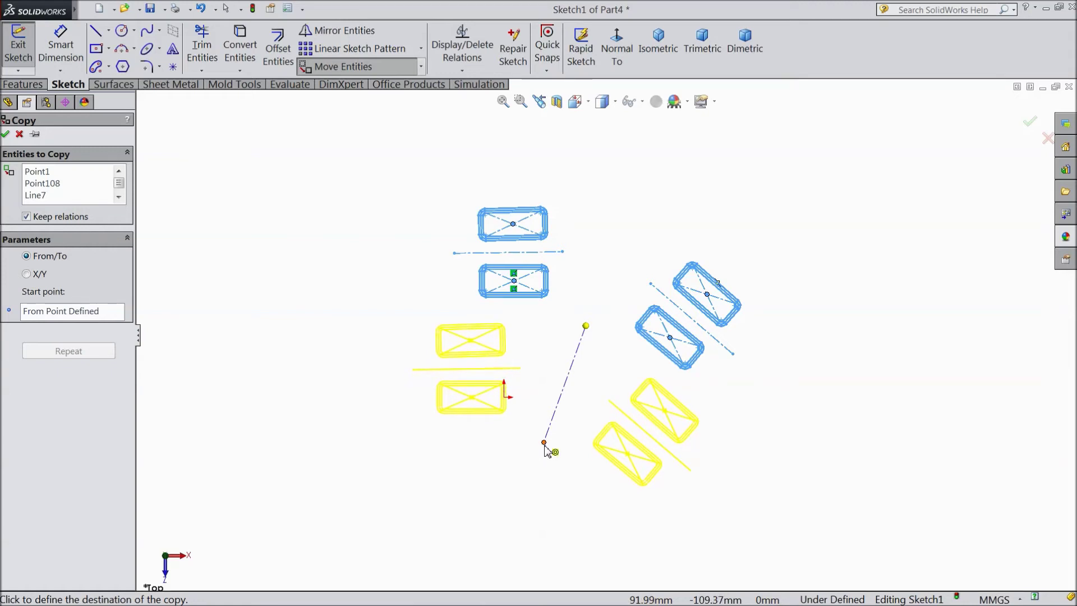
pyautogui.scroll(-3, 548, 445)
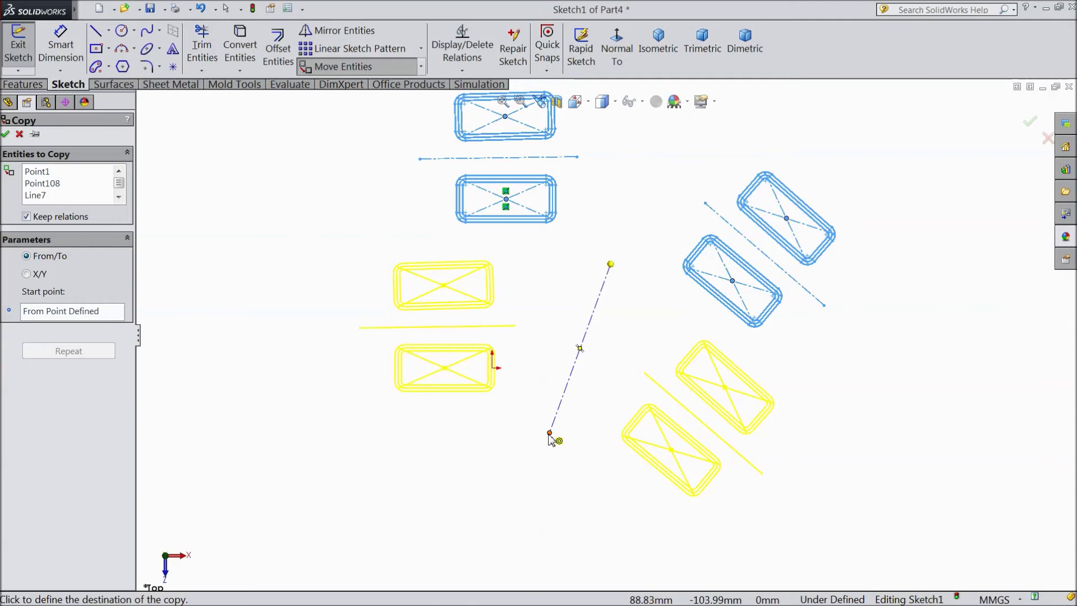
pyautogui.click(549, 434)
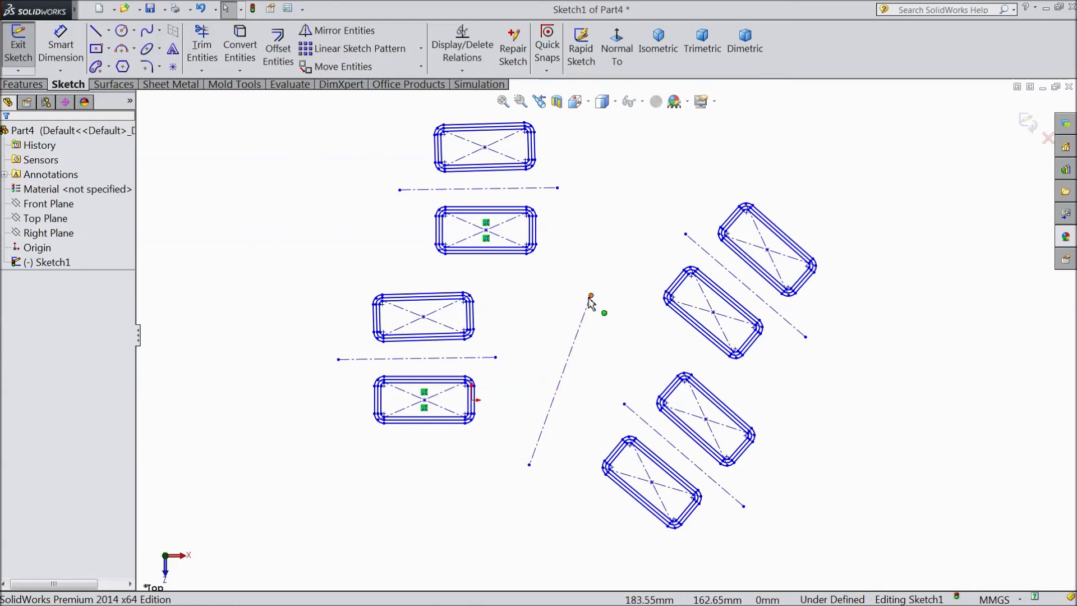
pyautogui.click(591, 296)
pyautogui.click(530, 465)
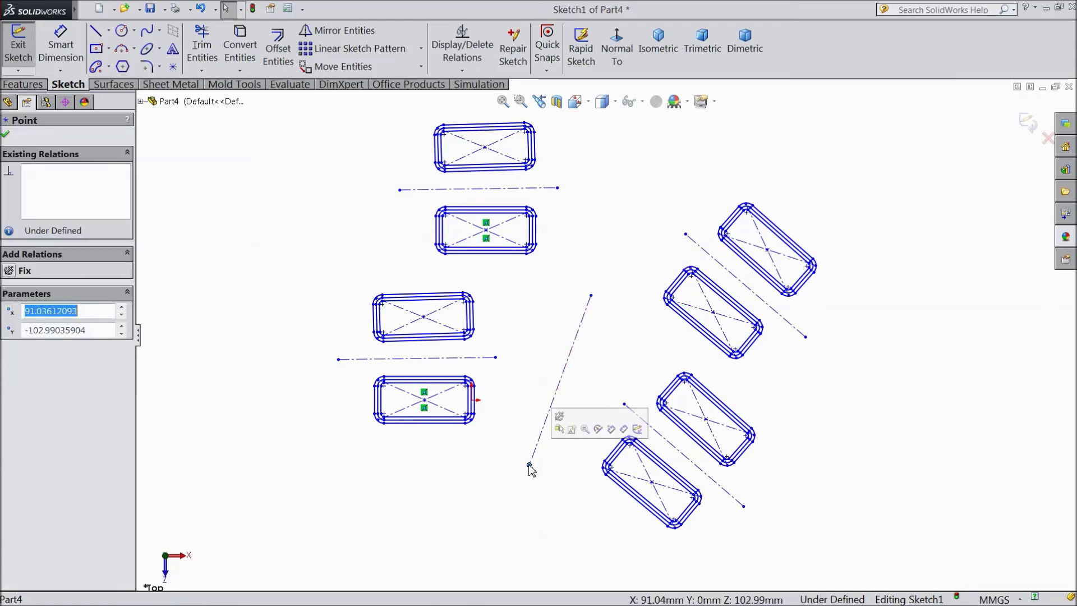
pyautogui.click(549, 328)
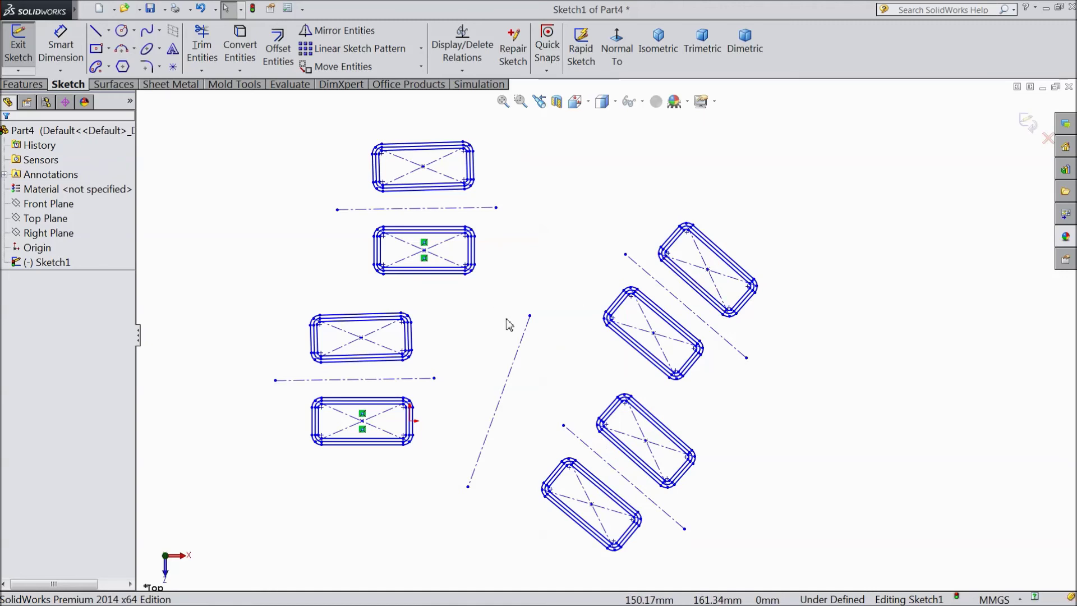
pyautogui.scroll(1, 506, 324)
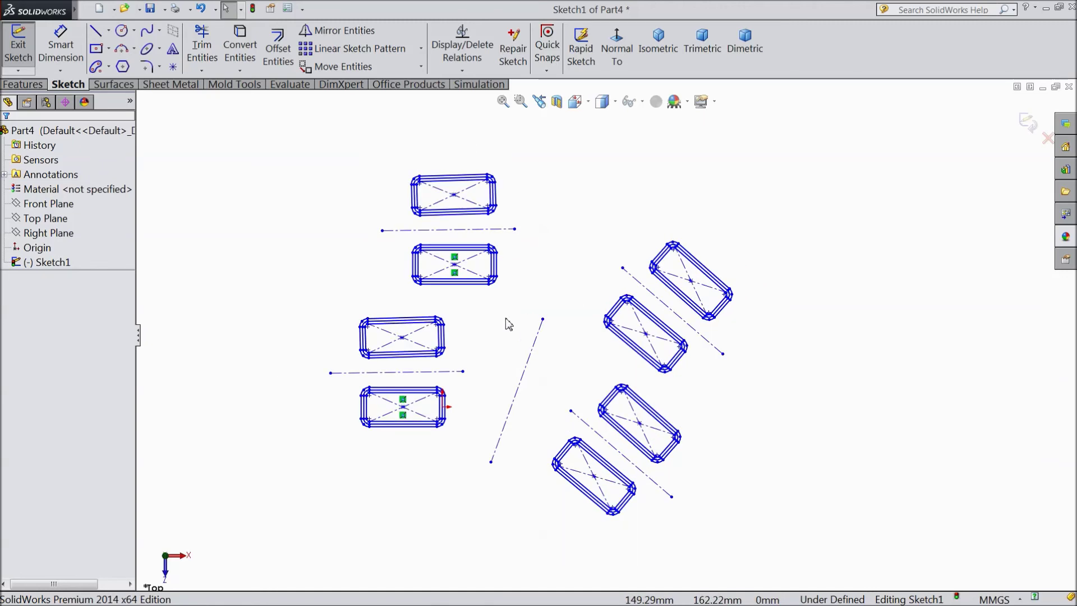